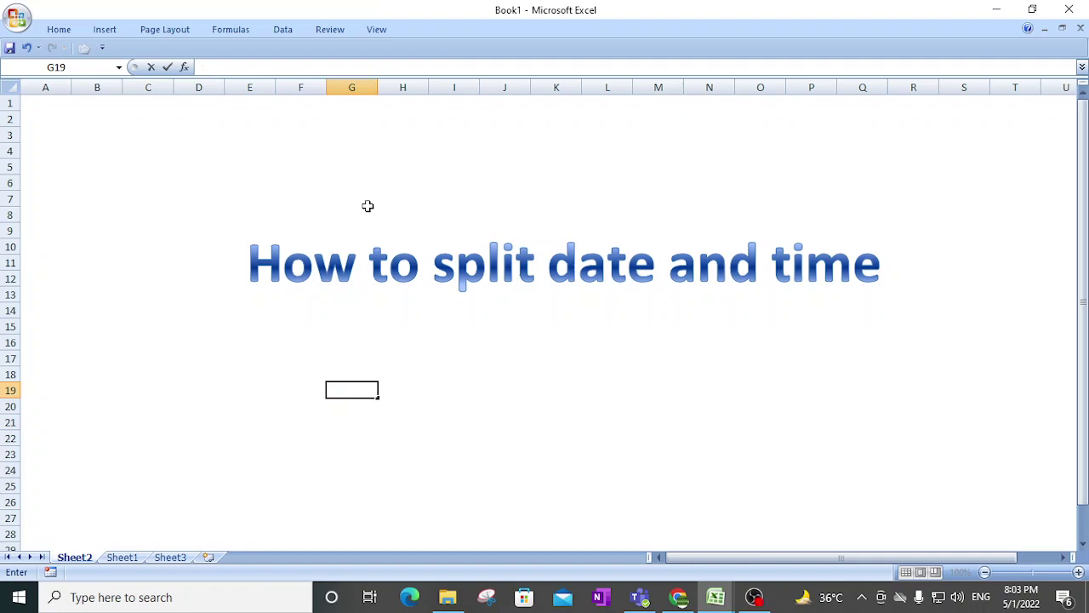
Go to Sheet1, which holds the 01-May-2022 20:03:11 Date_Time value and empty Day–Second columns
left_click(555, 387)
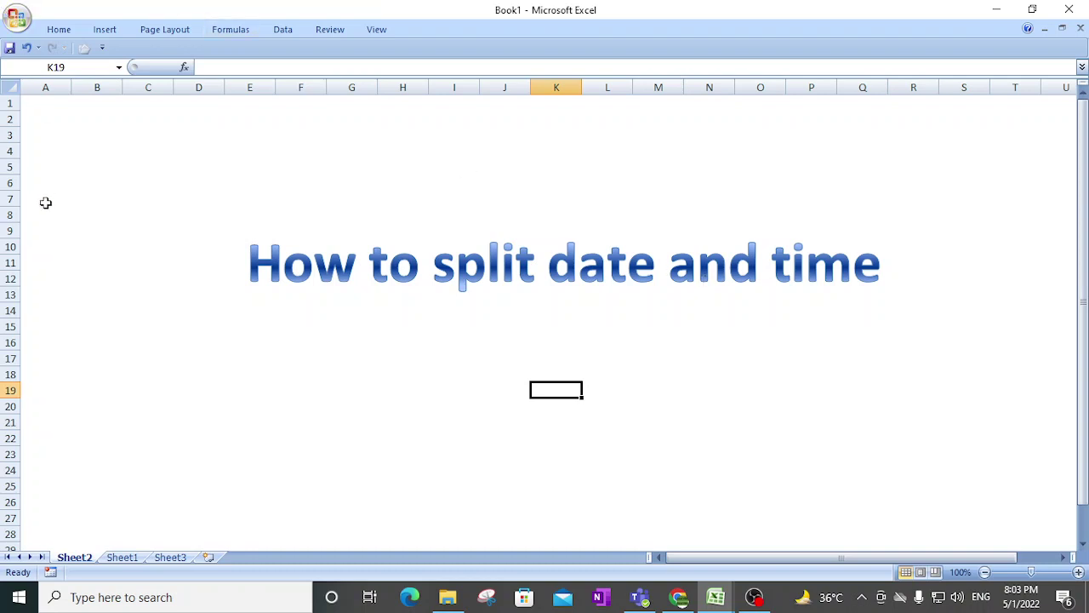
left_click(120, 558)
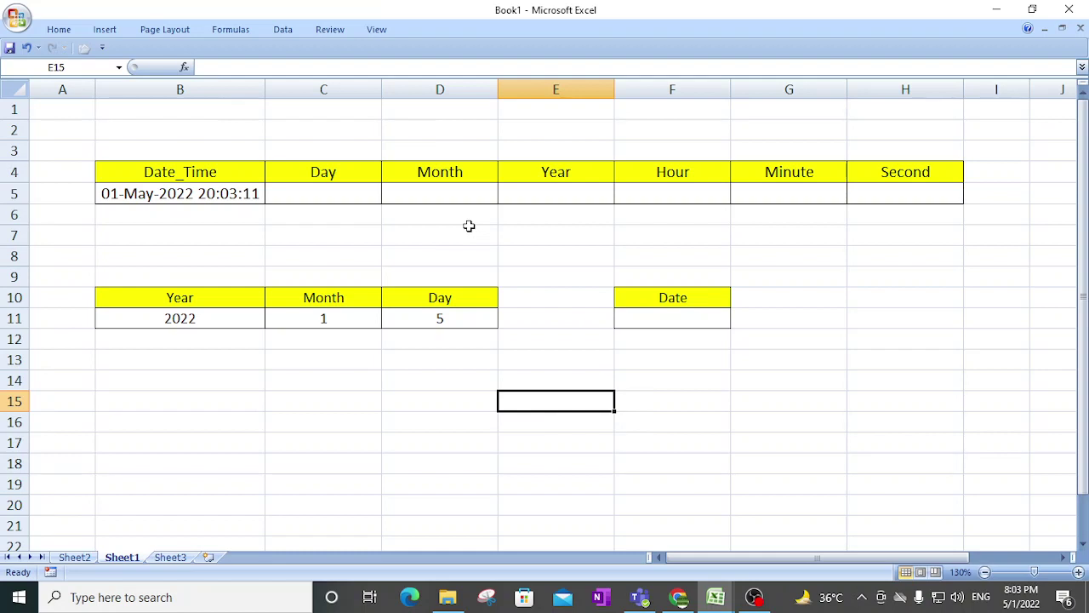
left_click(201, 196)
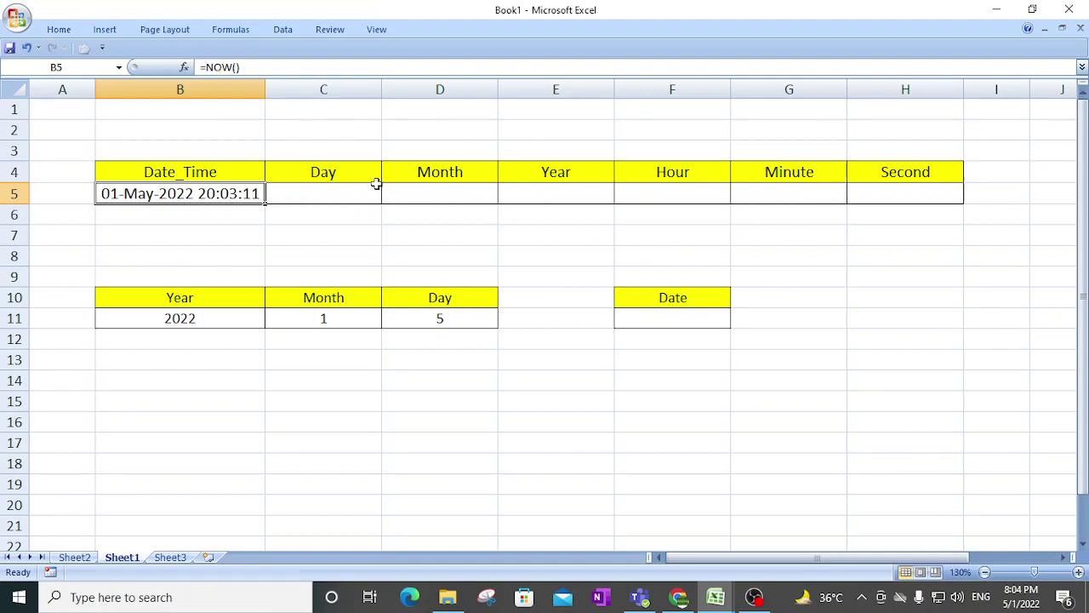
left_click_drag(337, 174, 899, 177)
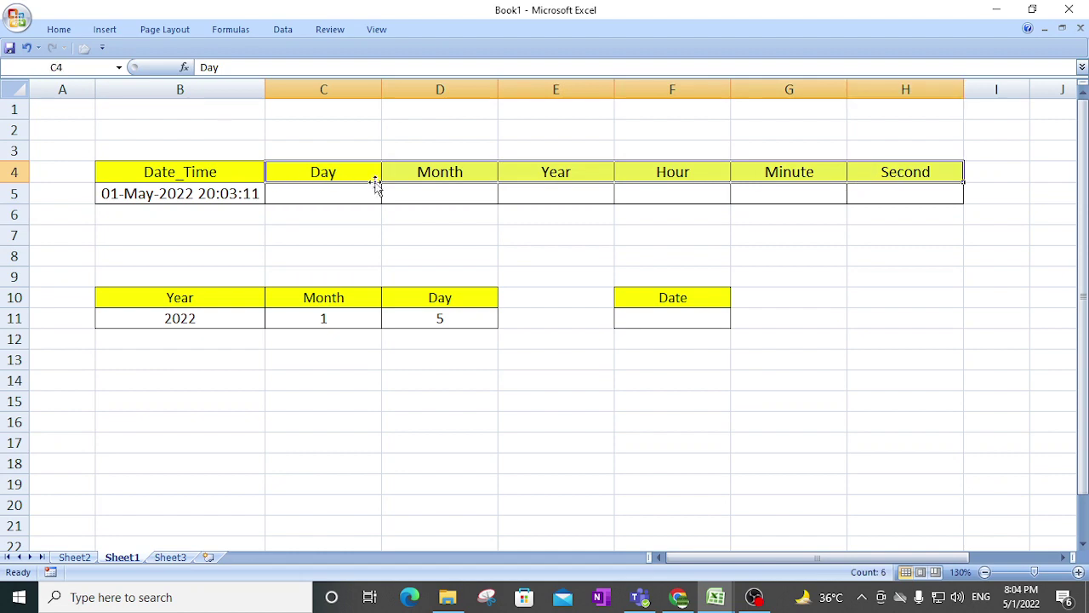
left_click(349, 191)
Enter =DAY(B5) in C5 so the Day cell shows 1
type("=day")
key("Tab")
key("Left")
type(")")
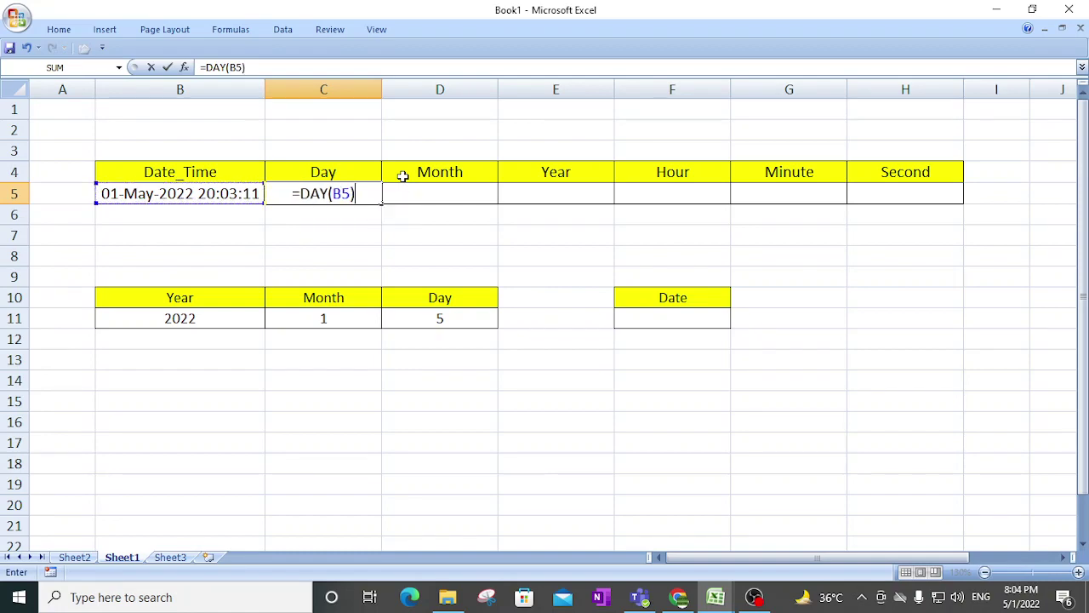
key("Return")
Enter =MONTH(B5) in D5 so the Month cell shows 5
key("Up")
key("Right")
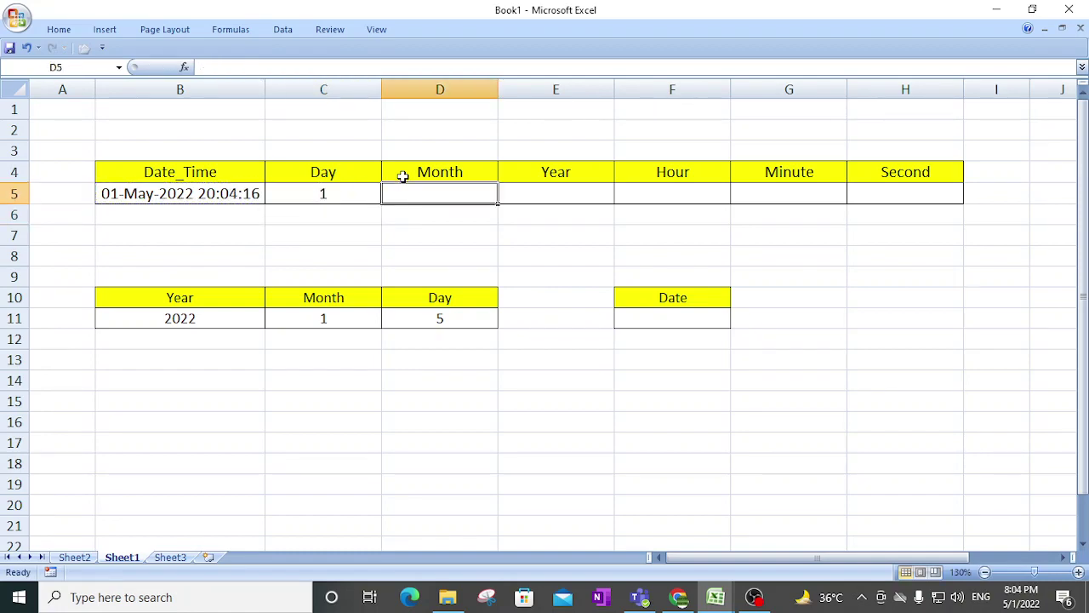
type("=")
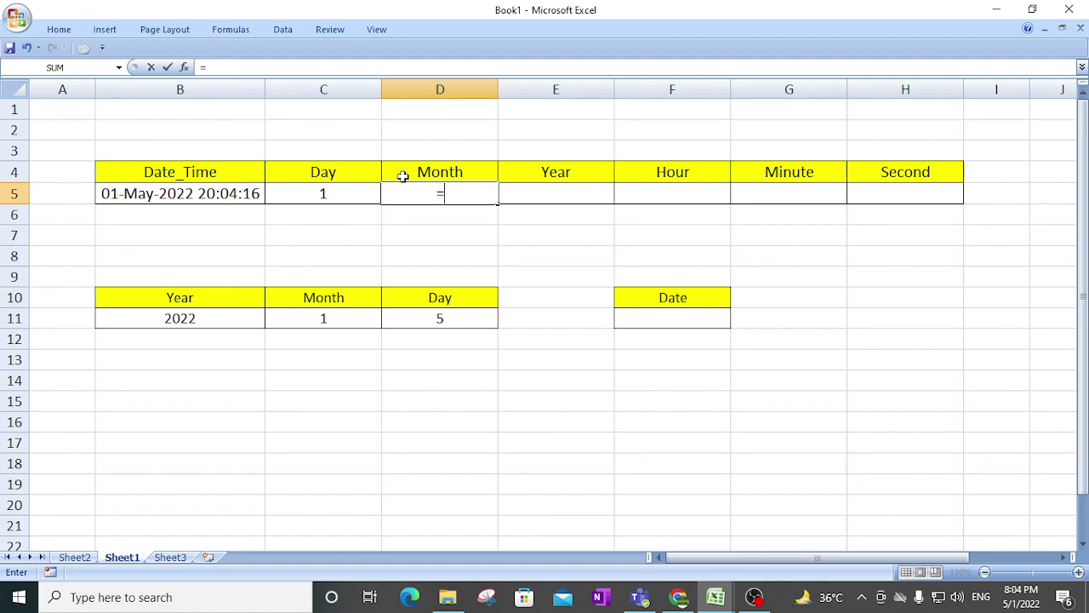
type("mon")
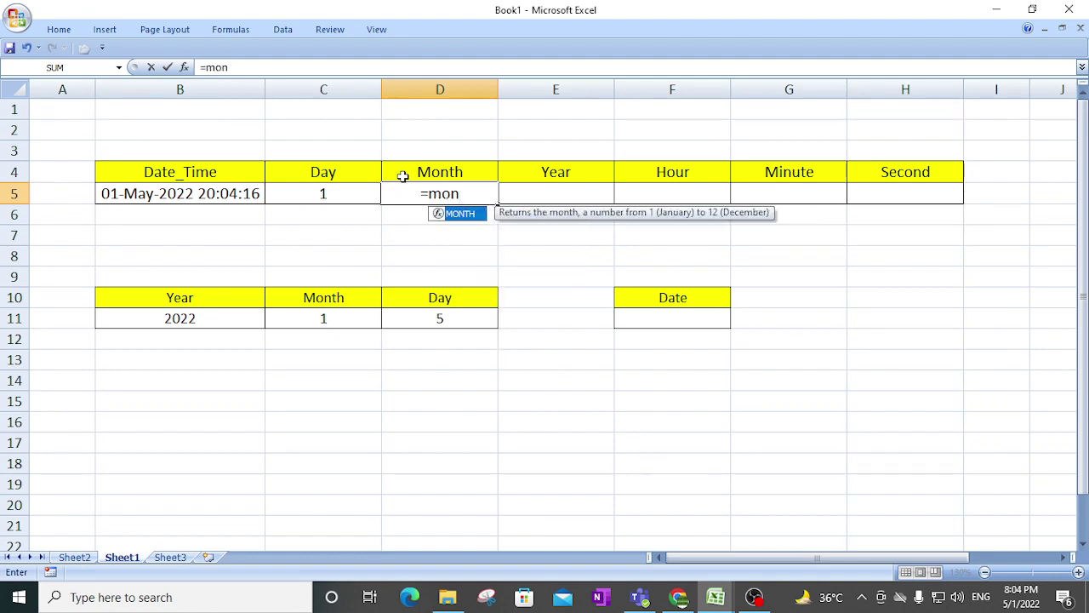
key("Tab")
key("Left")
key("Left")
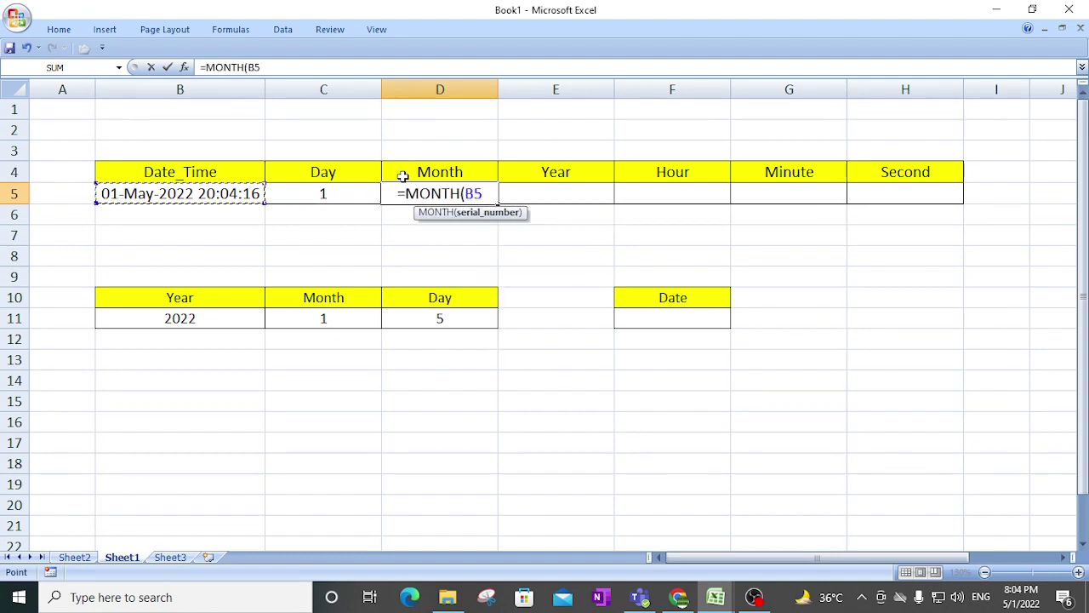
type(")")
key("Return")
Enter =YEAR(B5) in E5 so the Year cell shows 2022
key("Up")
key("Right")
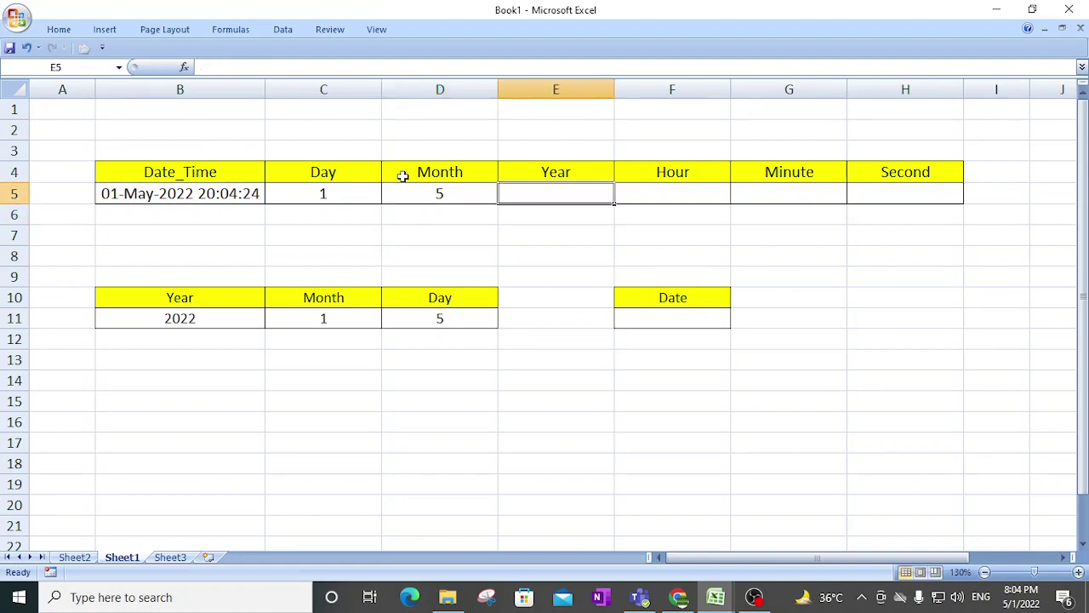
type("=ye")
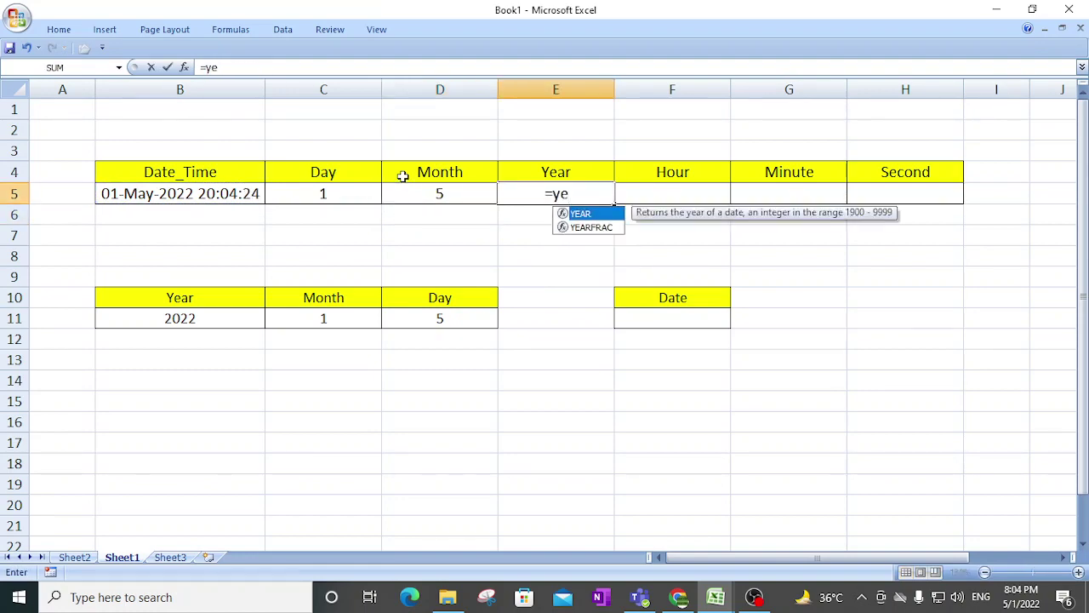
key("Tab")
key("Left")
key("Left")
key("Left")
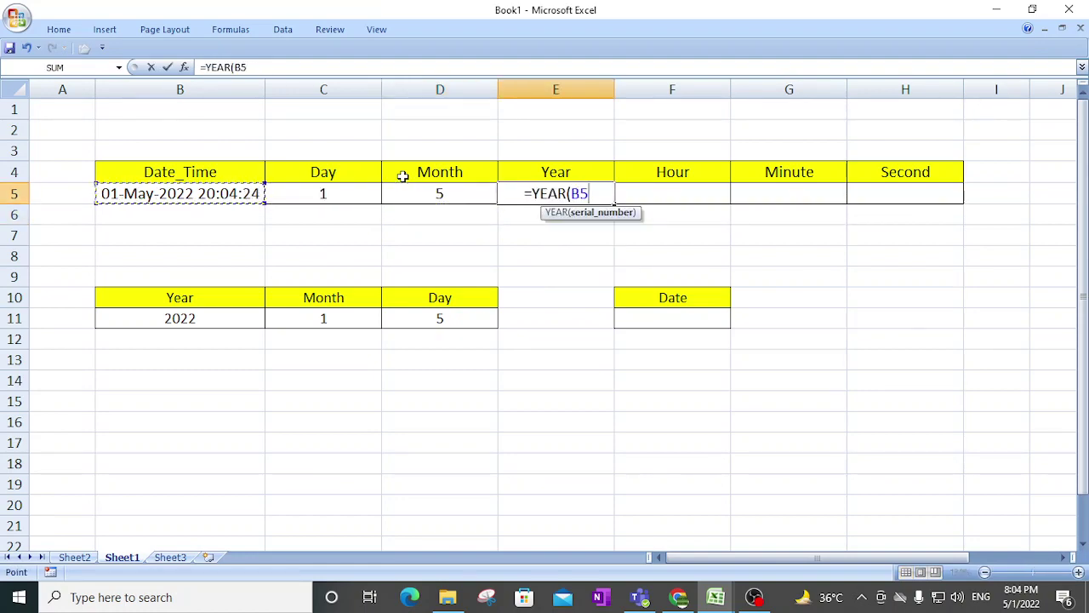
type(")")
key("Return")
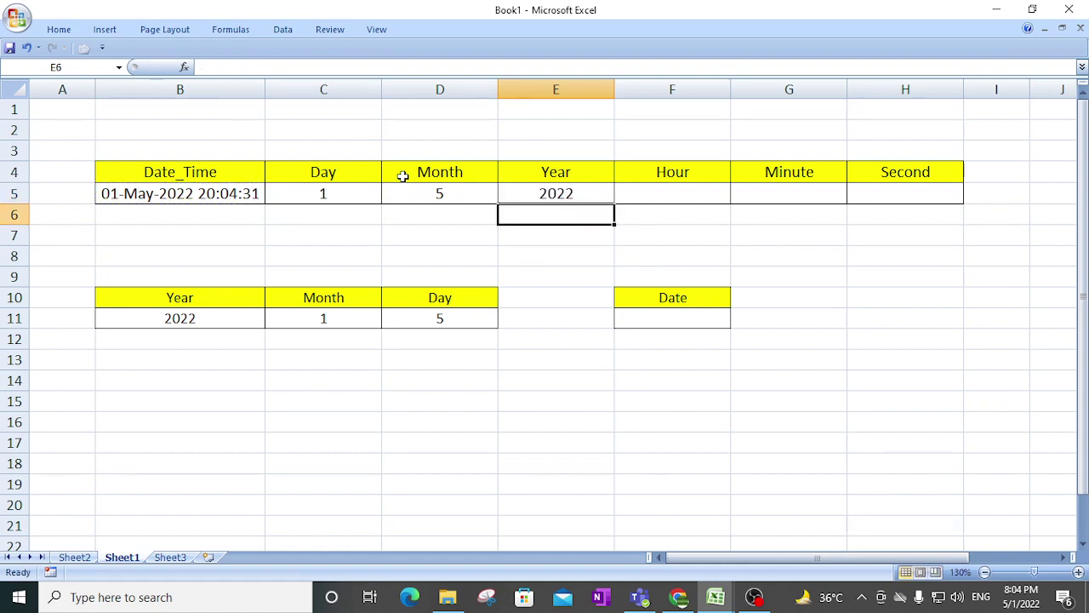
key("Up")
key("Right")
Enter =HOUR(B5) in F5 so the Hour cell shows 20
type("=hou")
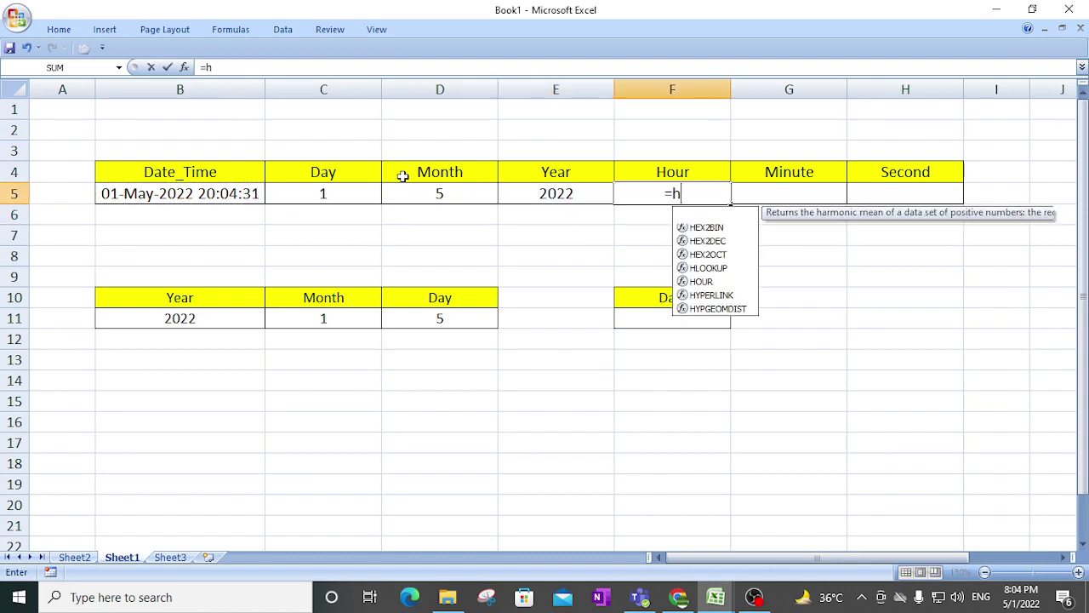
key("Tab")
key("Left")
key("Left")
key("Left")
key("Left")
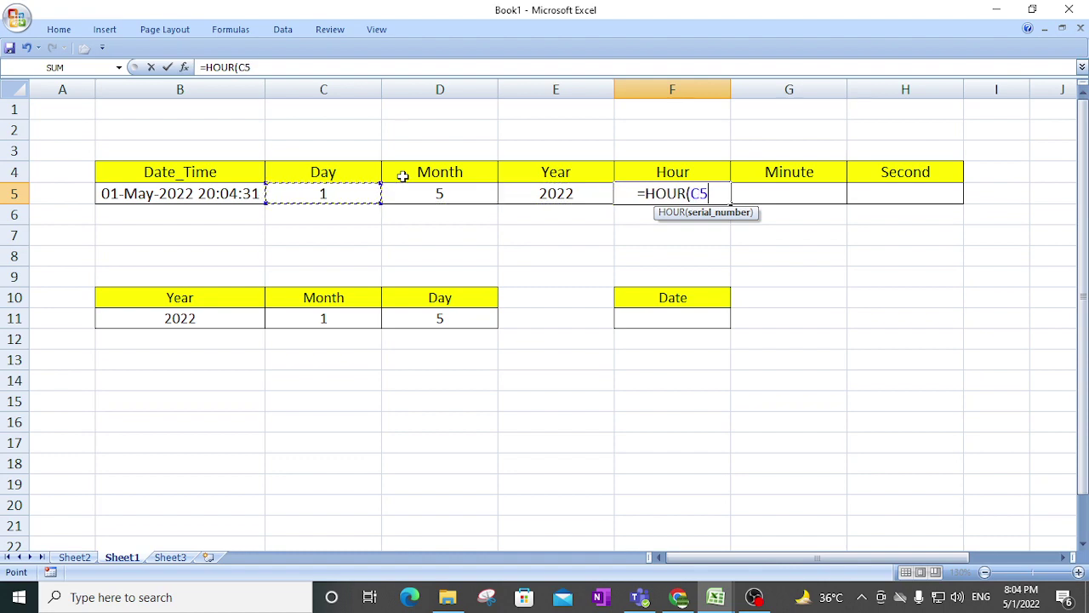
type(")")
key("Return")
Enter =MINUTE(B5) in G5 so the Minute cell shows 4
key("Up")
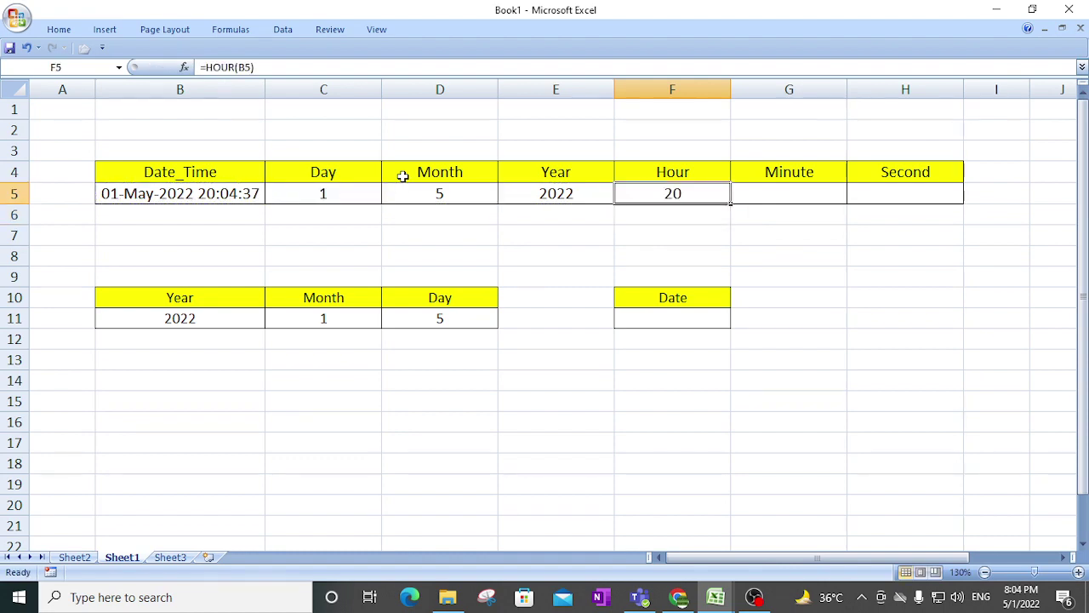
key("Right")
type("=min")
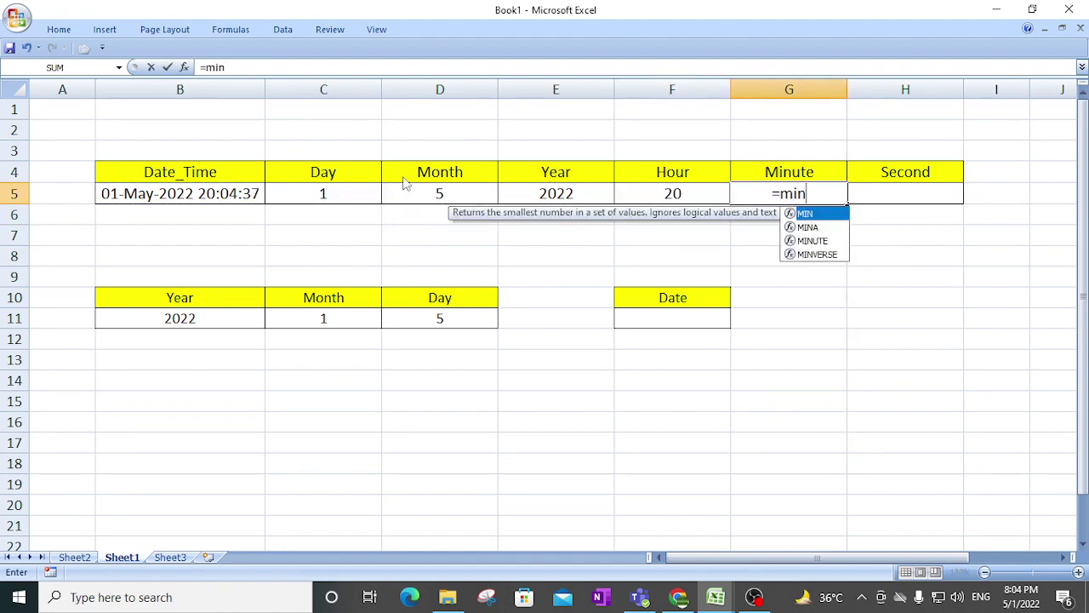
key("Down")
key("Down")
key("Tab")
key("Left")
key("Left")
key("Left")
key("Left")
key("Left")
type(")")
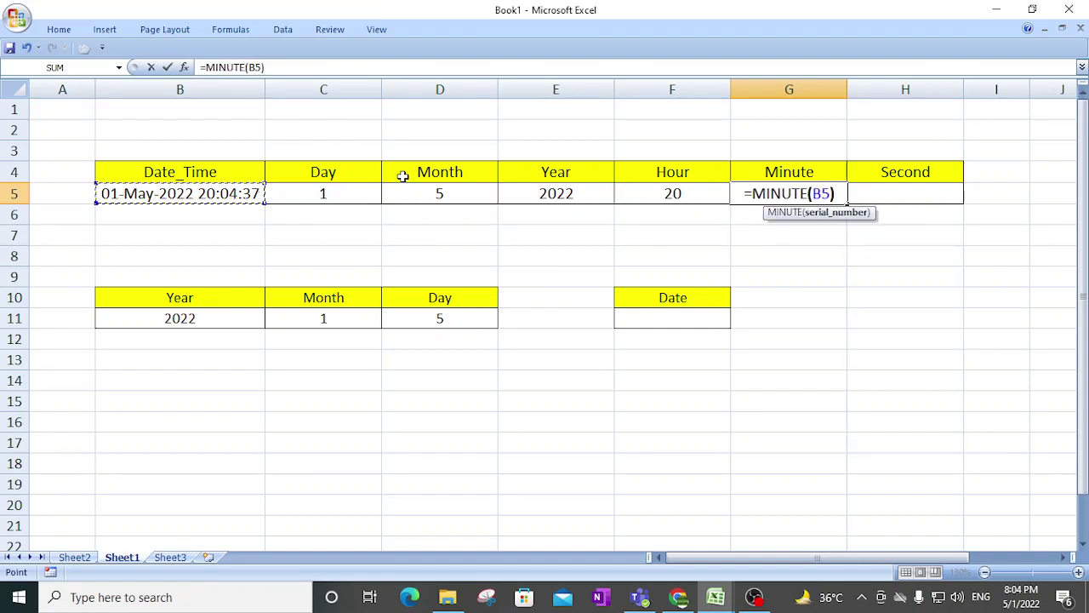
key("Return")
Enter =SECOND(B5) in H5, giving 52, and check the formula behind it
key("Up")
key("Right")
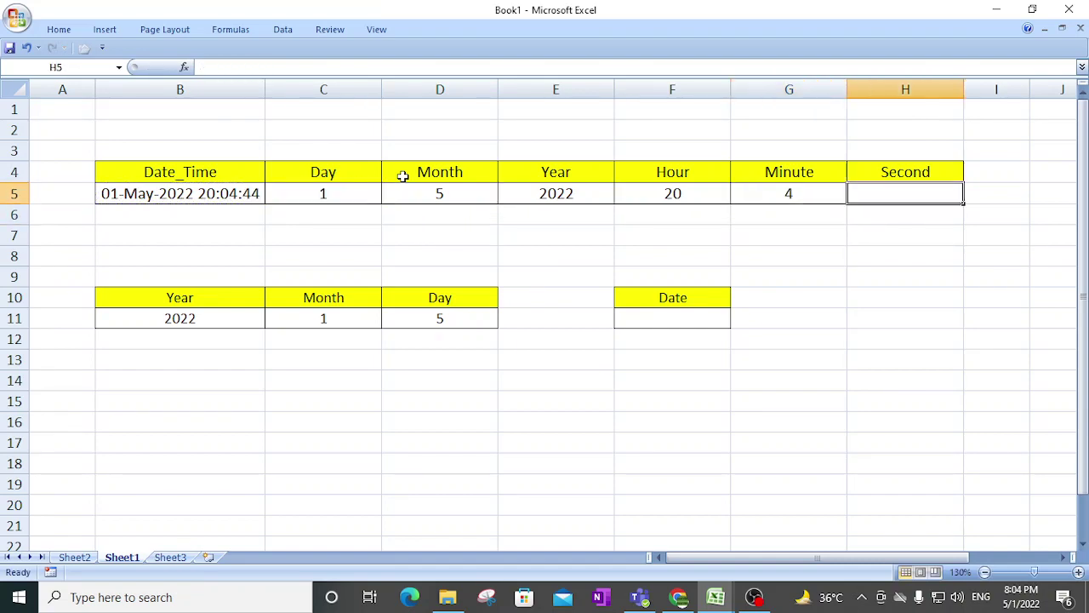
type("=se")
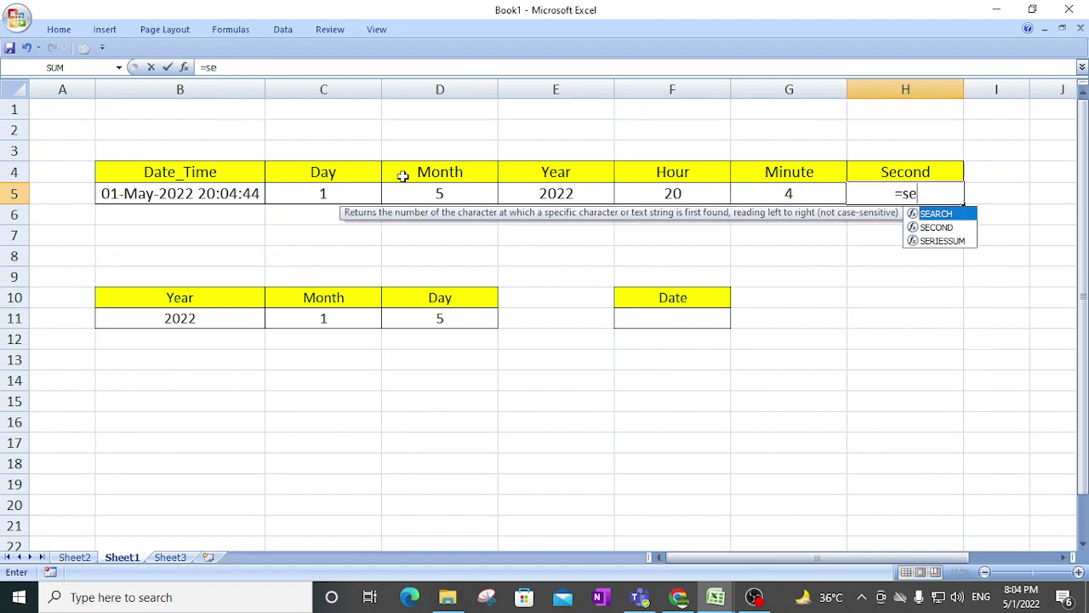
key("Down")
key("Tab")
key("Left")
key("Left")
key("Left")
key("Left")
key("Left")
key("Left")
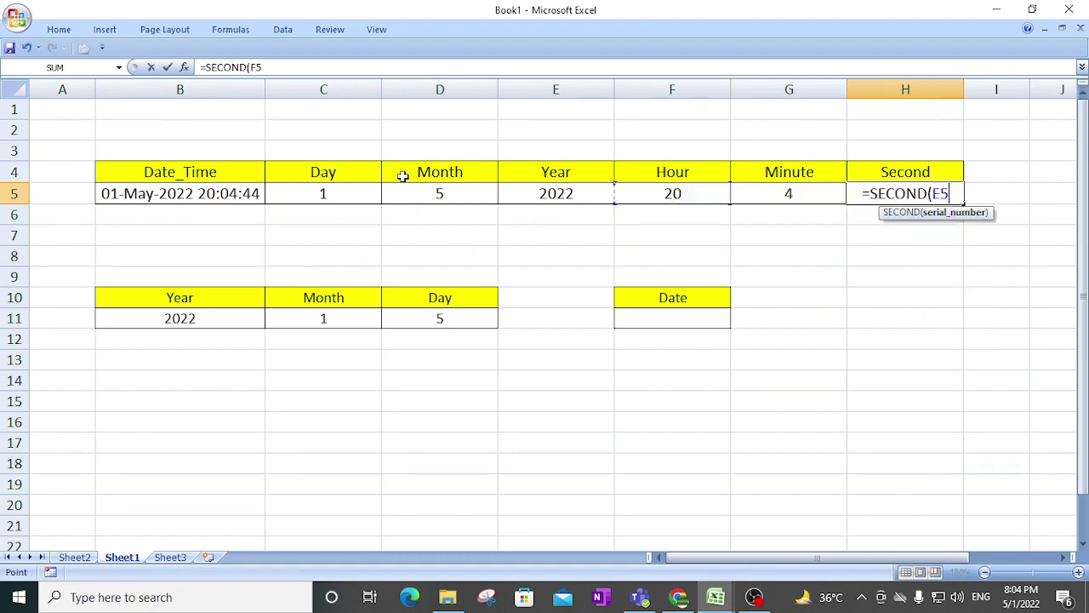
type(")")
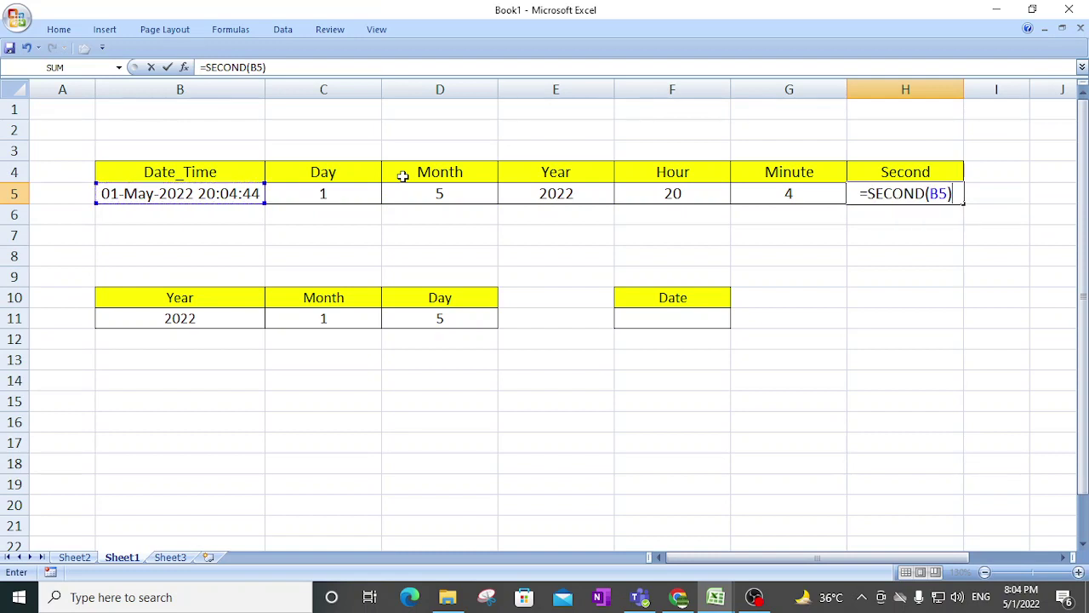
key("Return")
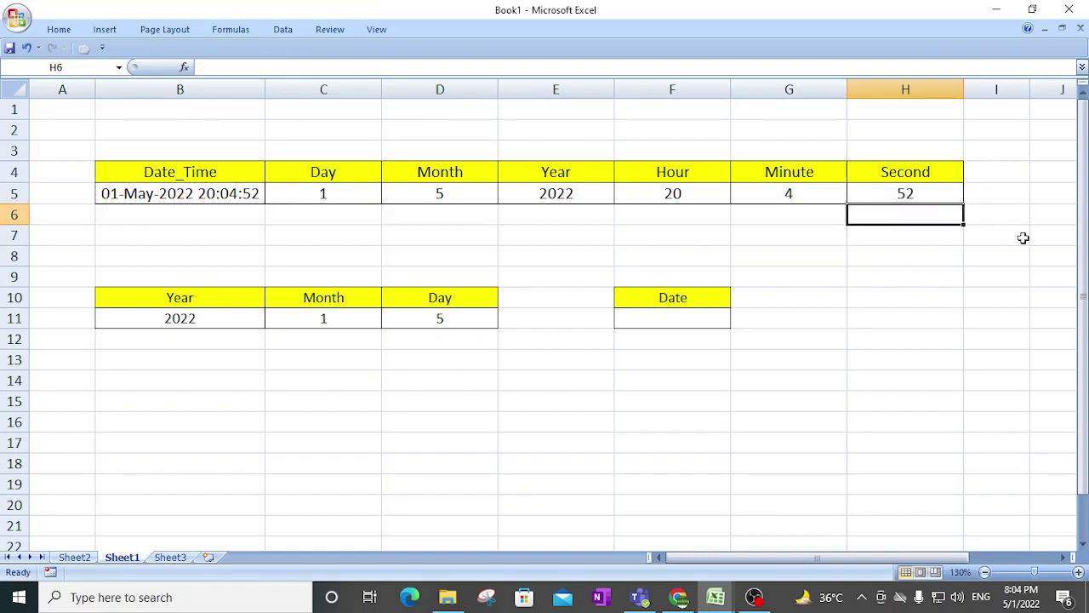
left_click(908, 192)
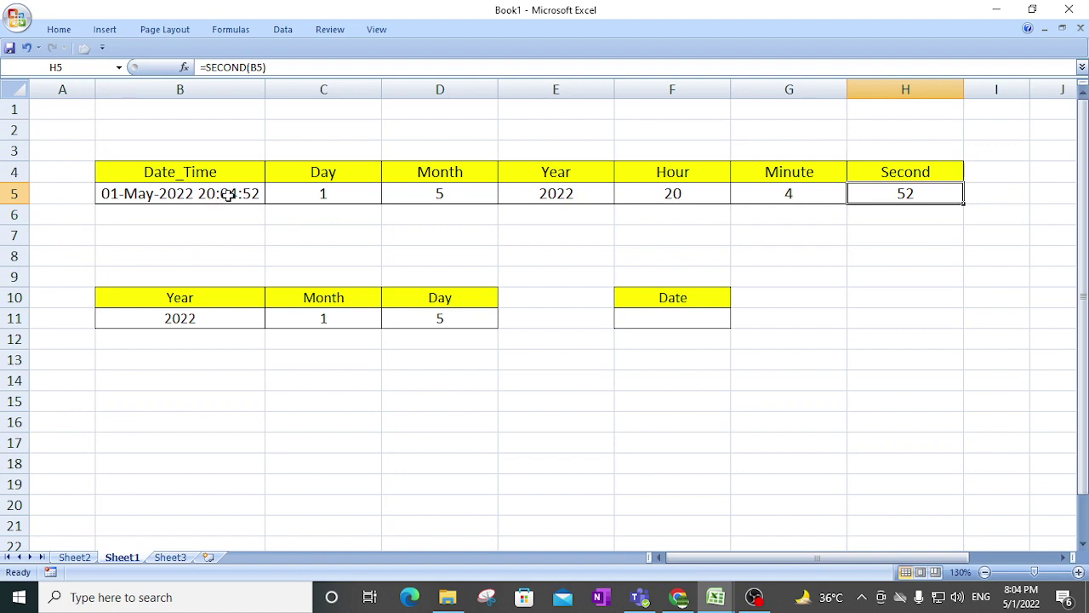
left_click(323, 196)
left_click(223, 194)
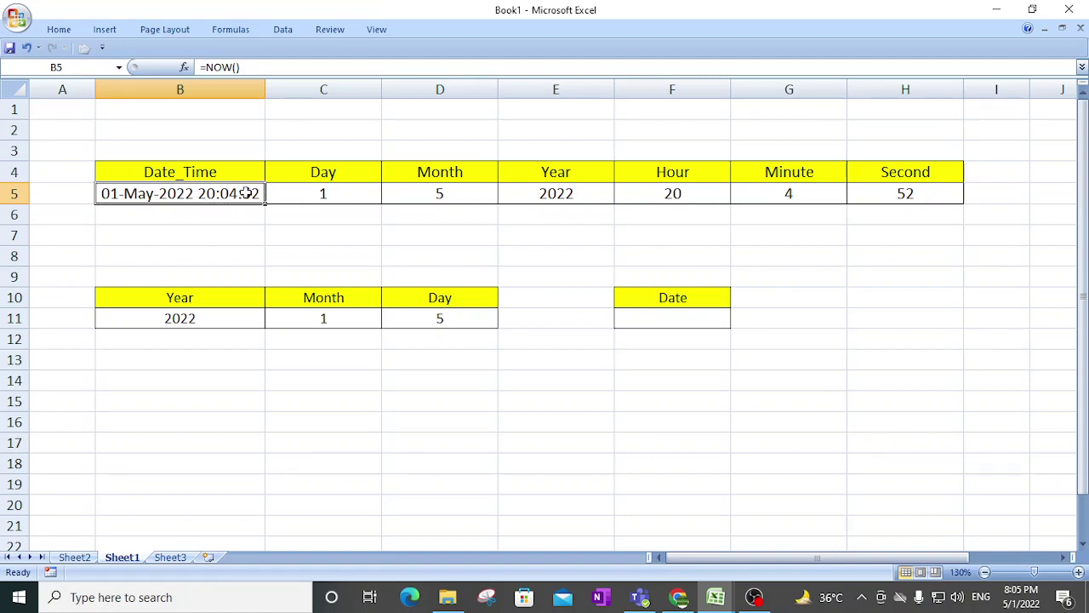
left_click(357, 194)
left_click(454, 195)
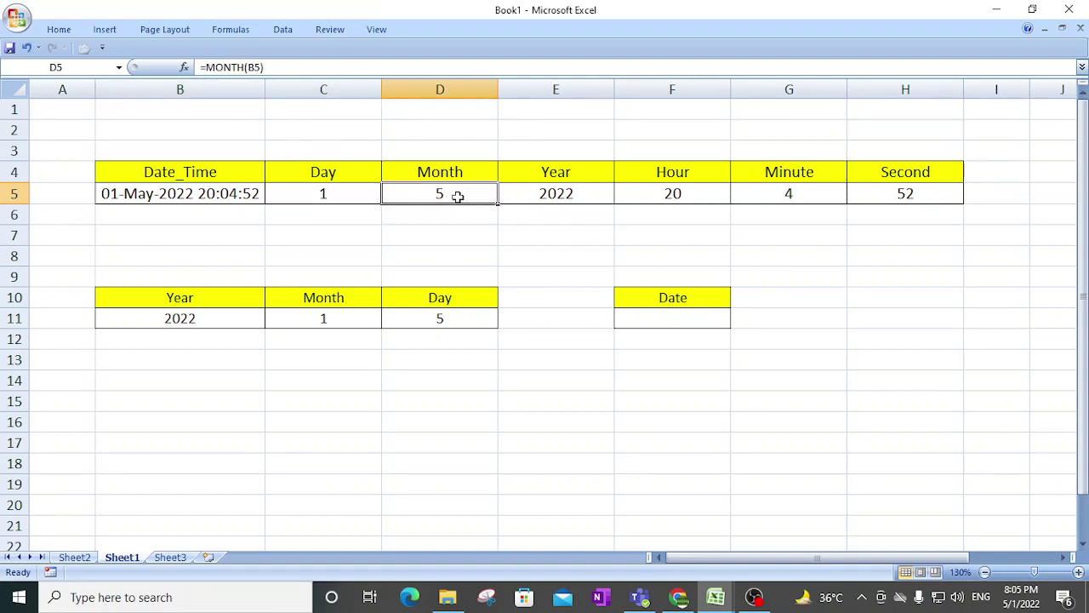
left_click(550, 196)
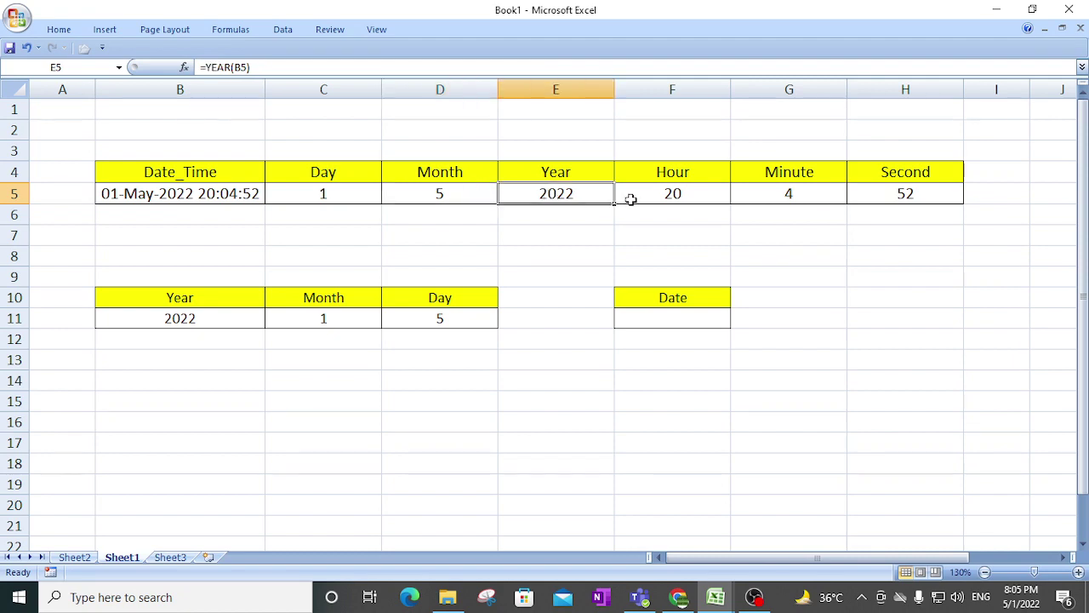
left_click(680, 193)
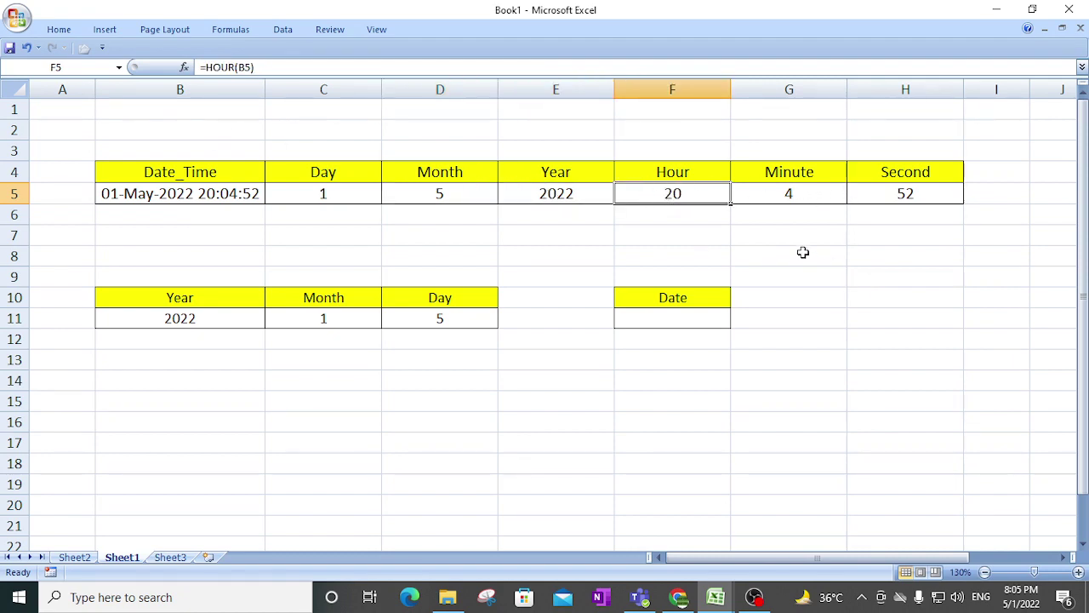
left_click(803, 198)
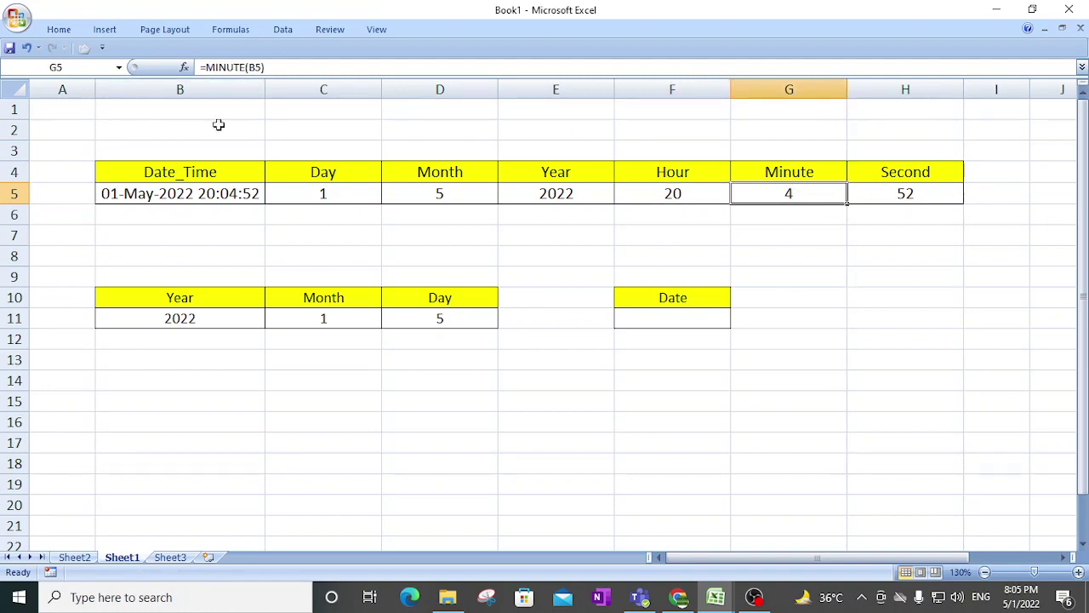
left_click(919, 195)
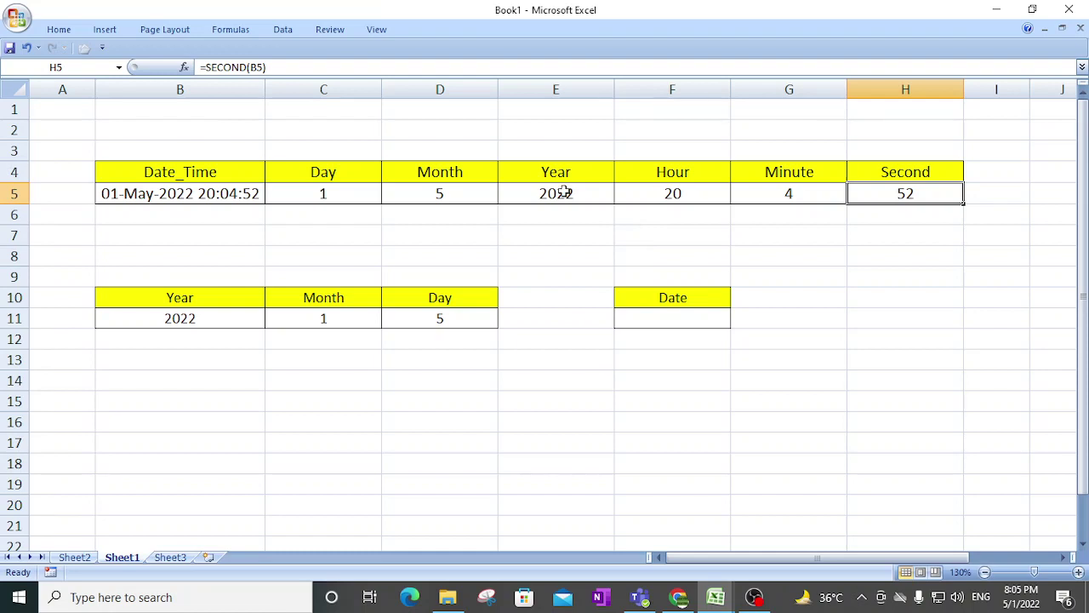
left_click(214, 318)
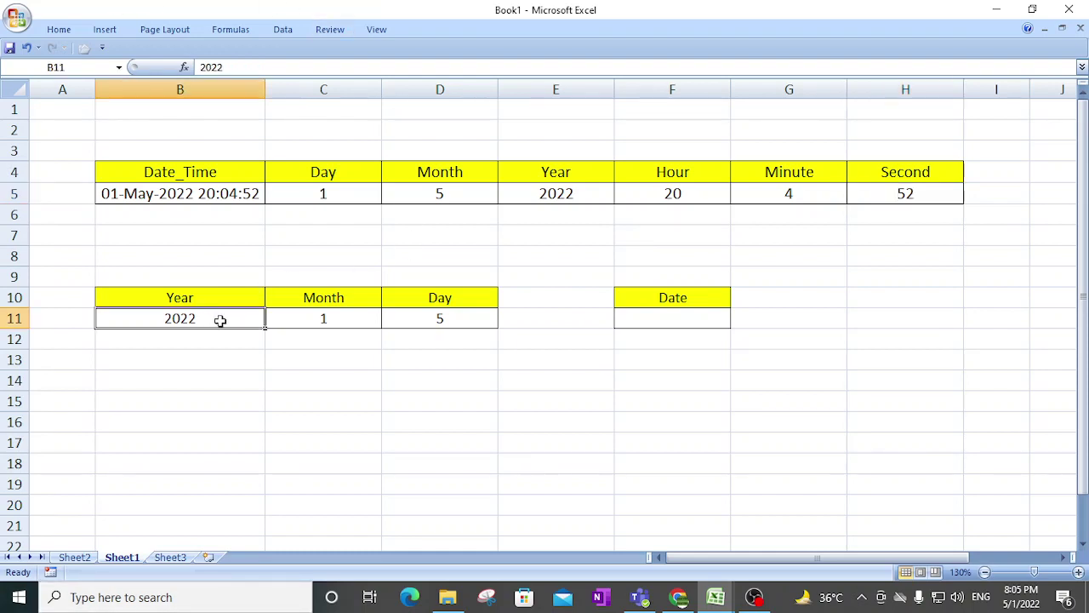
left_click(310, 316)
left_click(437, 312)
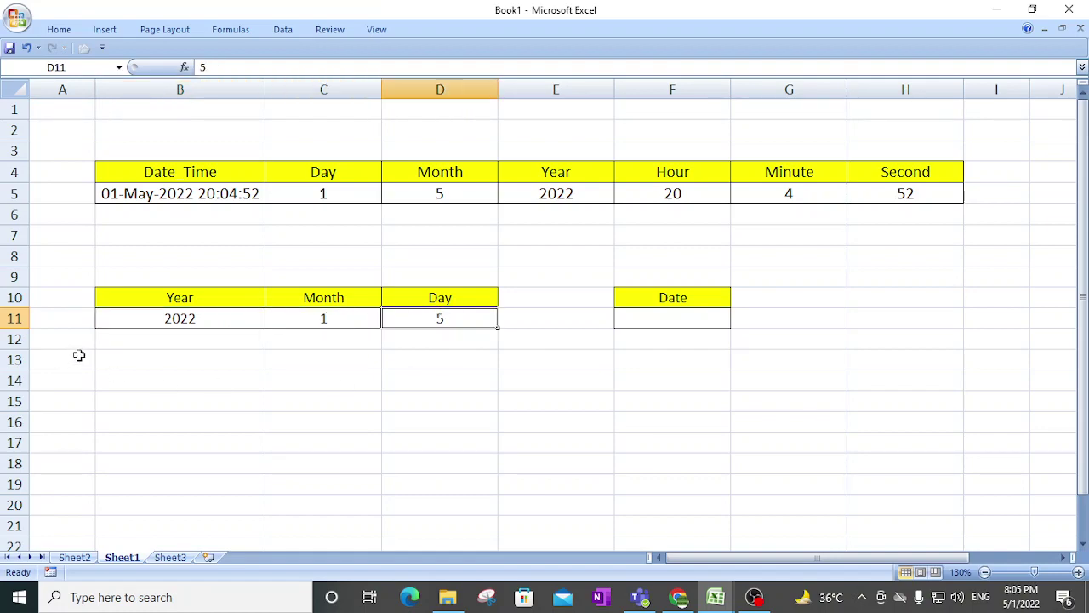
left_click_drag(163, 315, 422, 320)
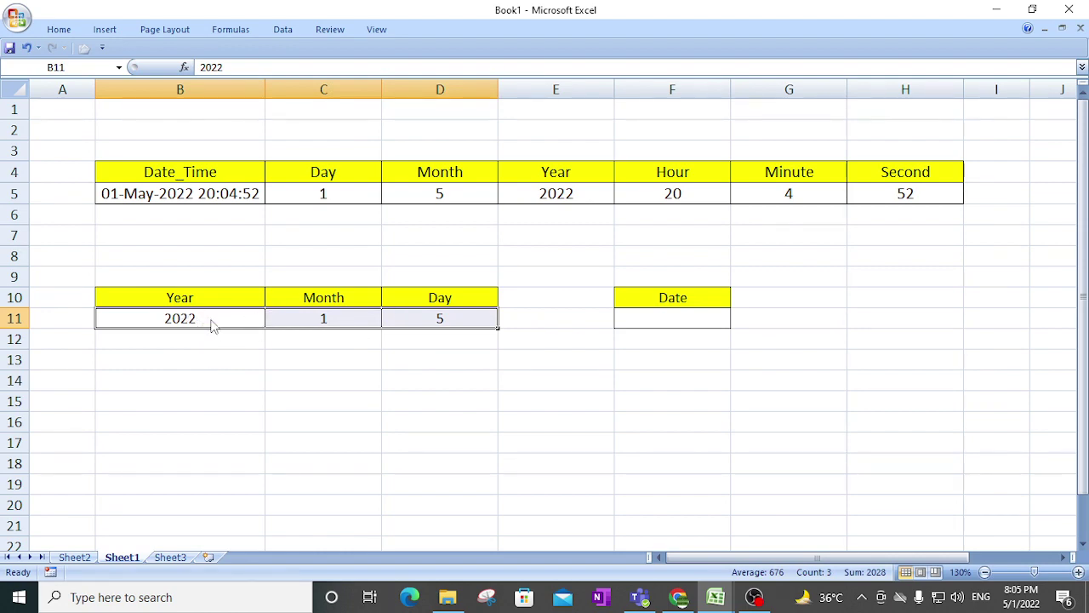
left_click(668, 316)
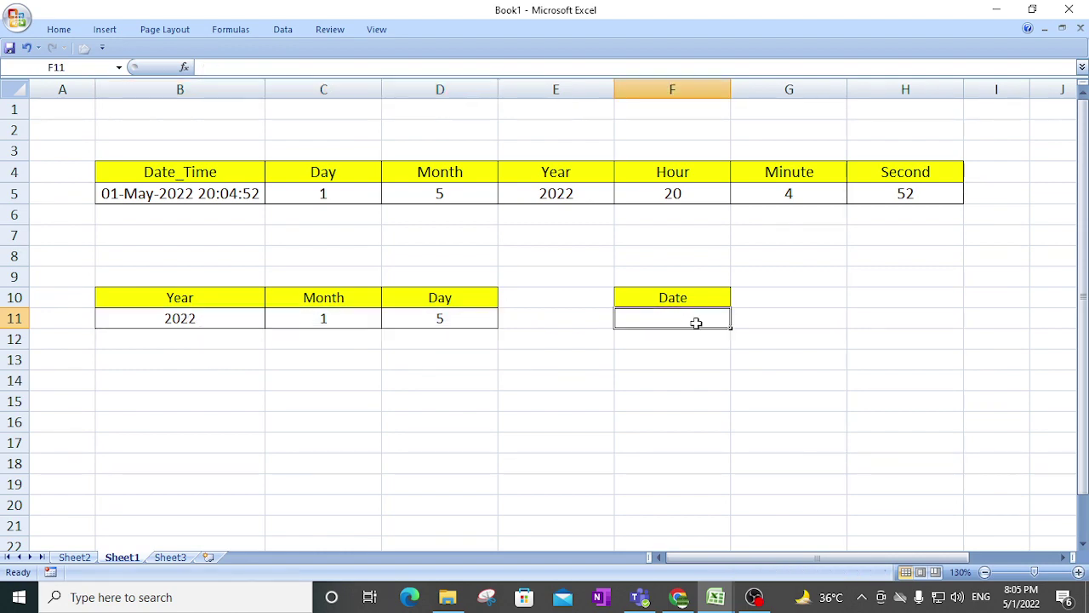
Enter =DATE(B11,C11,D11) in F11 so it shows 1/5/2022
type("=d")
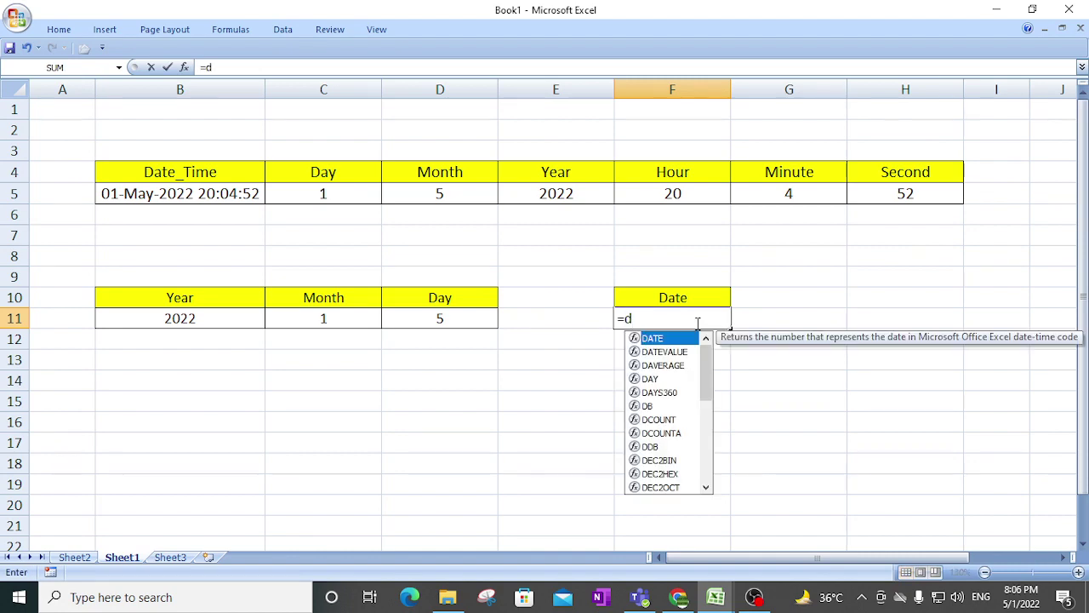
key("Tab")
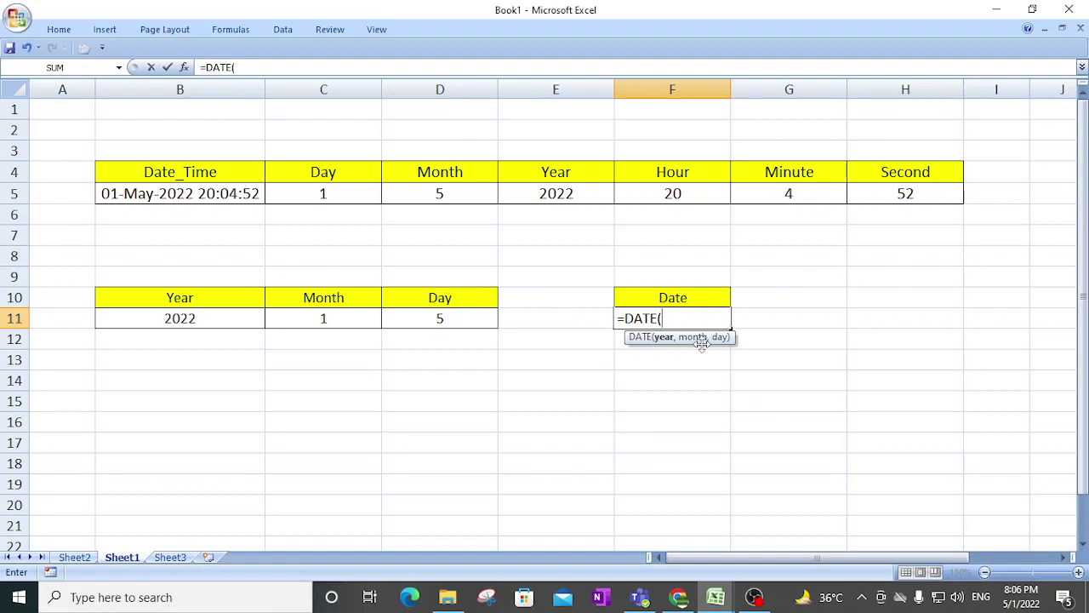
left_click(203, 316)
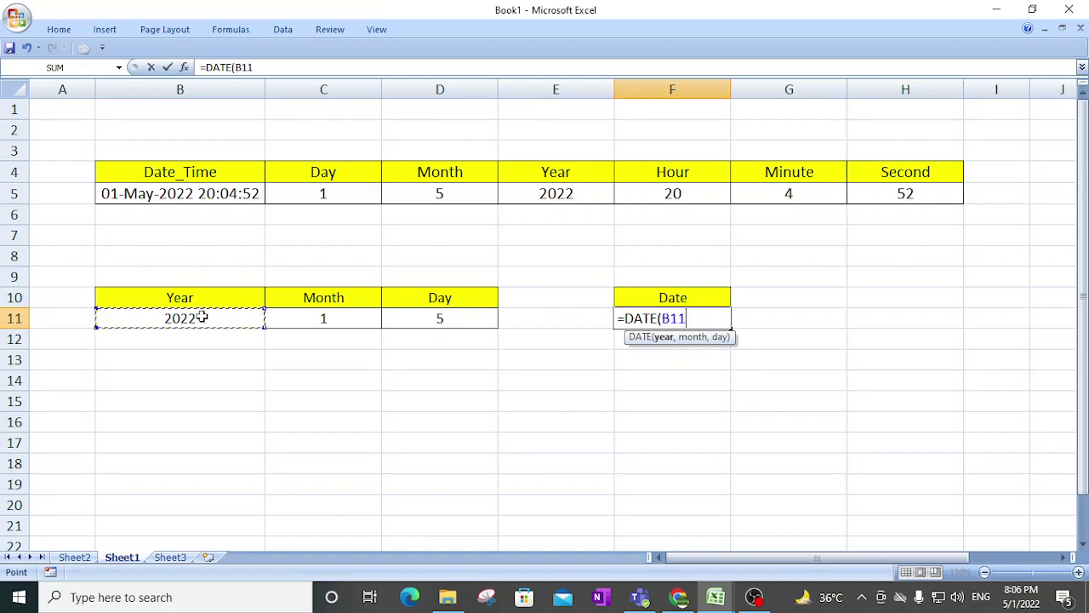
type(",")
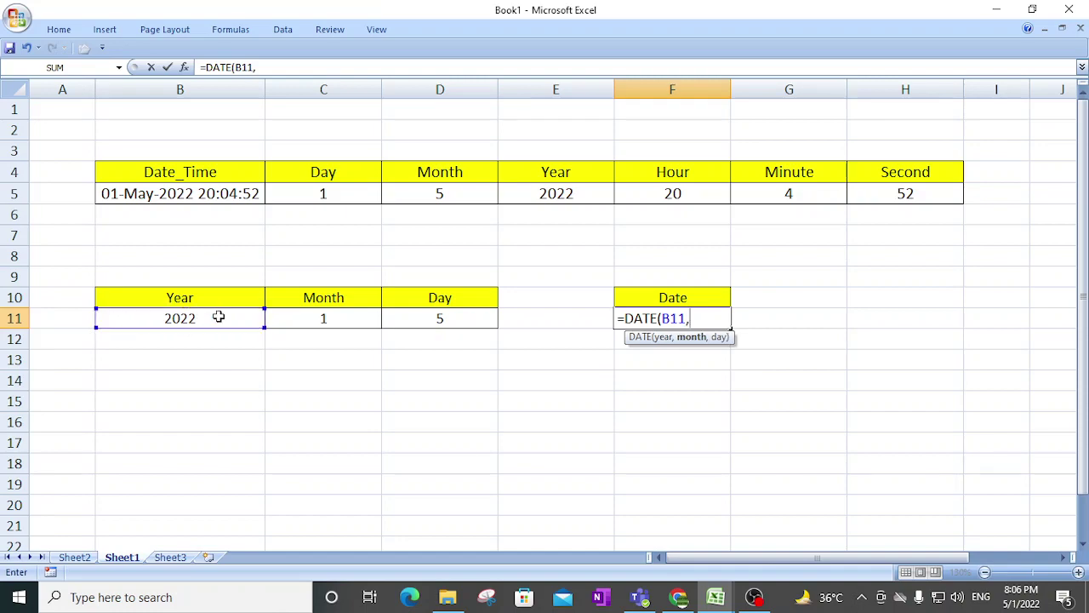
left_click(328, 319)
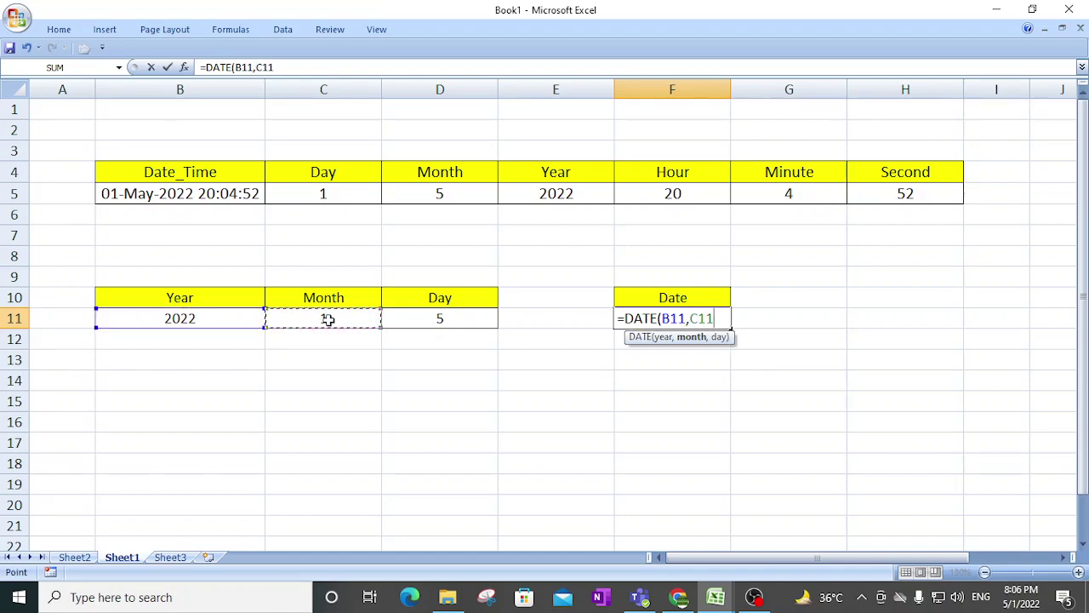
type(",")
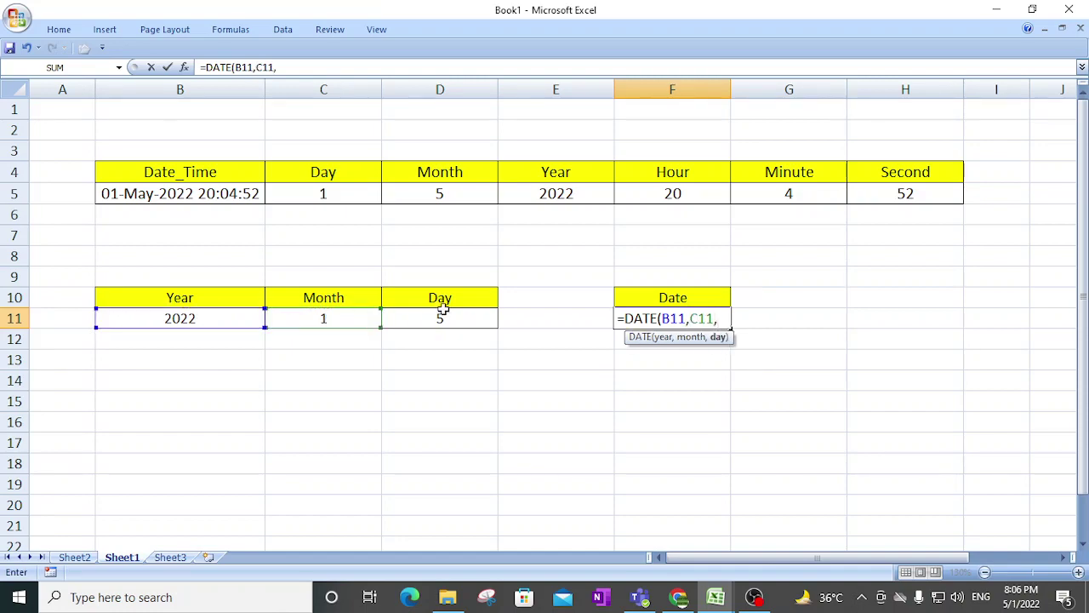
left_click(445, 319)
type(")")
key("Return")
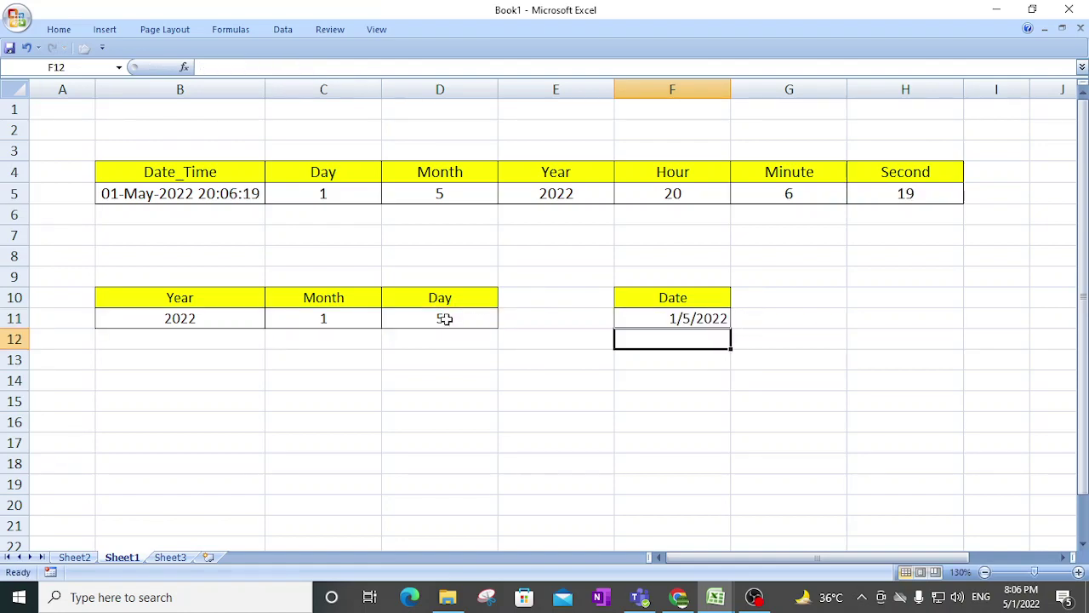
left_click(701, 319)
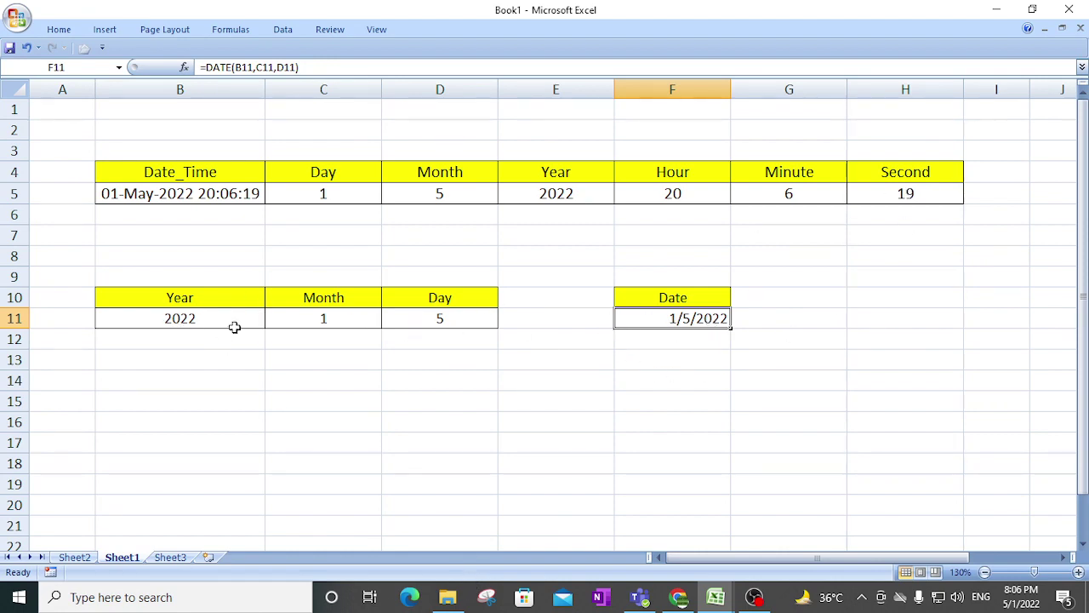
left_click_drag(182, 318, 435, 320)
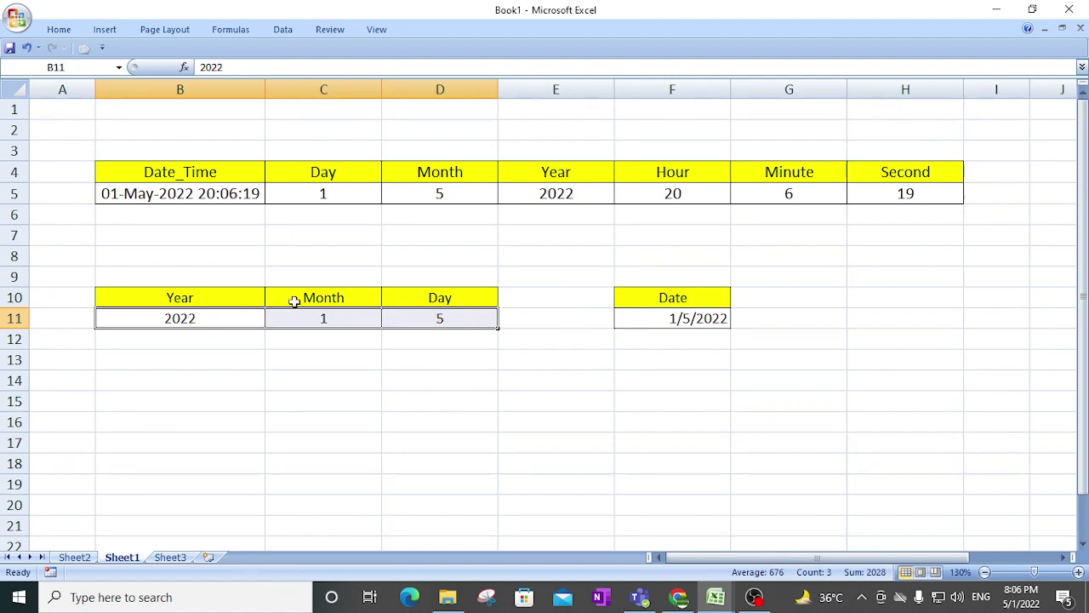
left_click(691, 318)
left_click_drag(168, 312, 410, 318)
left_click(686, 318)
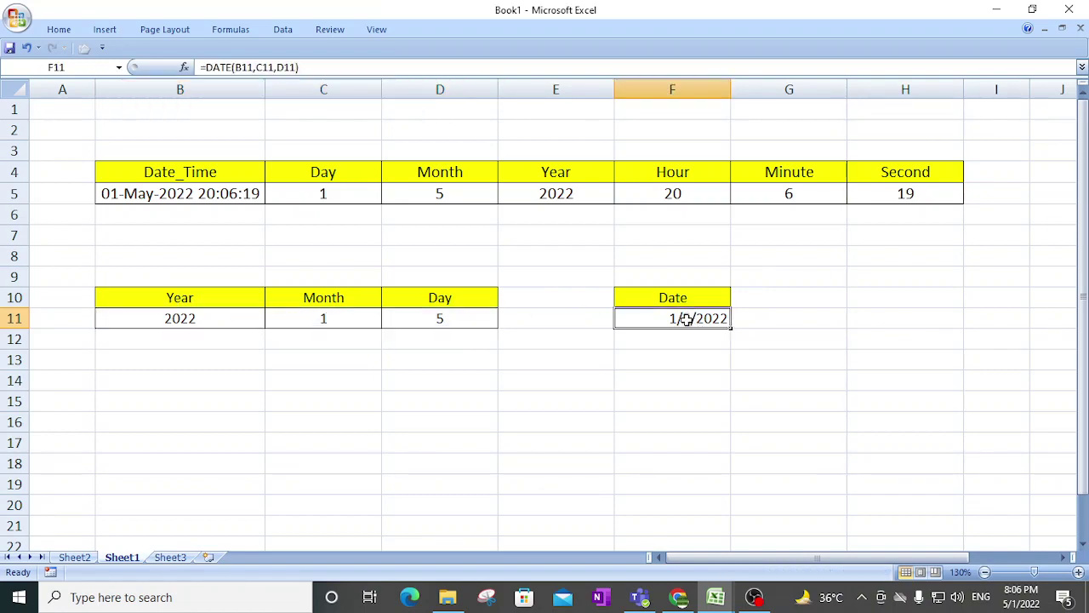
left_click(638, 387)
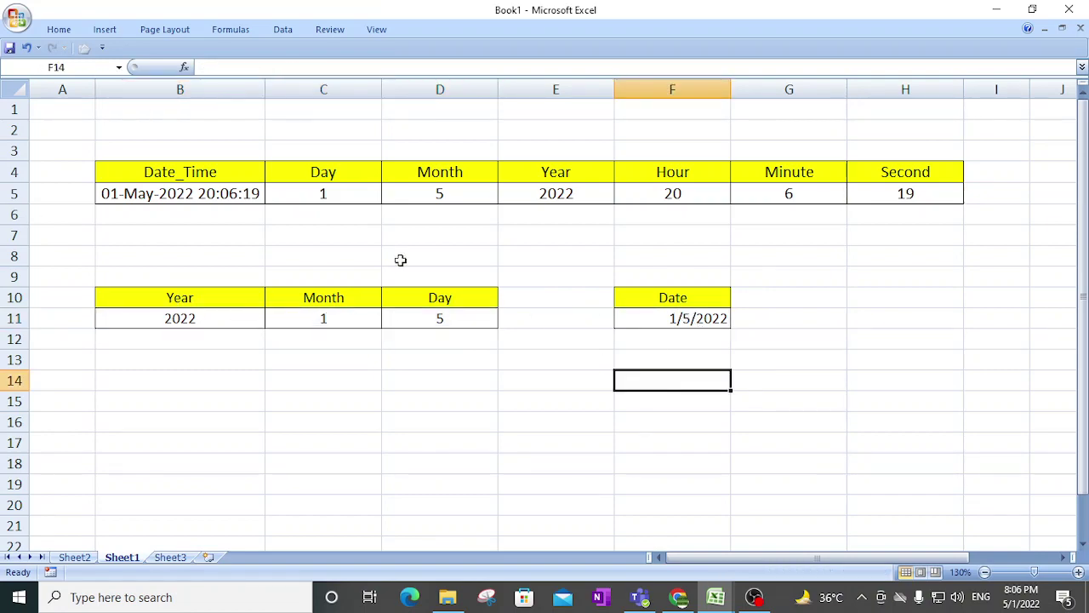